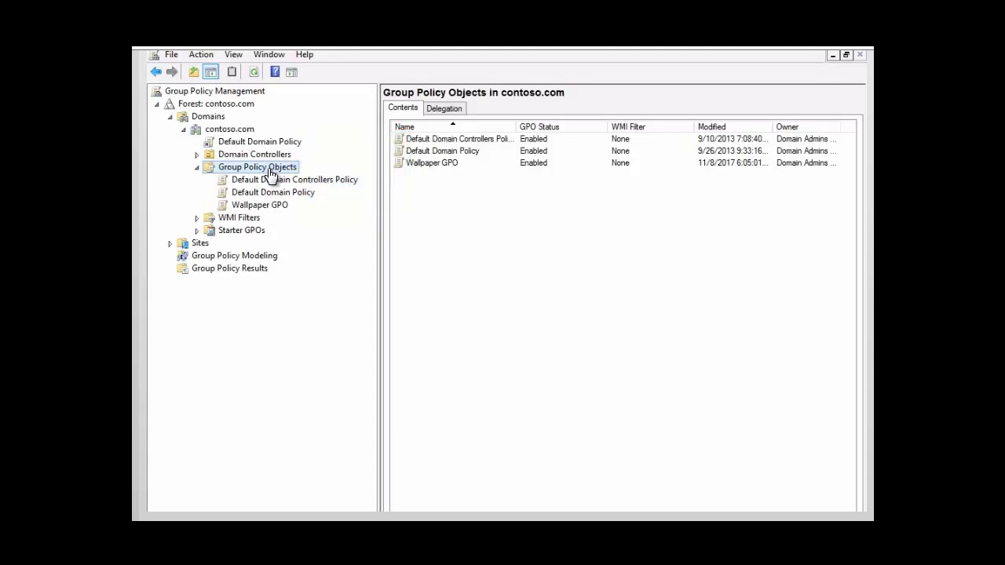
# Create a migration table populated from the Wallpaper GPO in contoso.com, including security principals from the DACL on the GPO.
pyautogui.rightClick(270, 175)
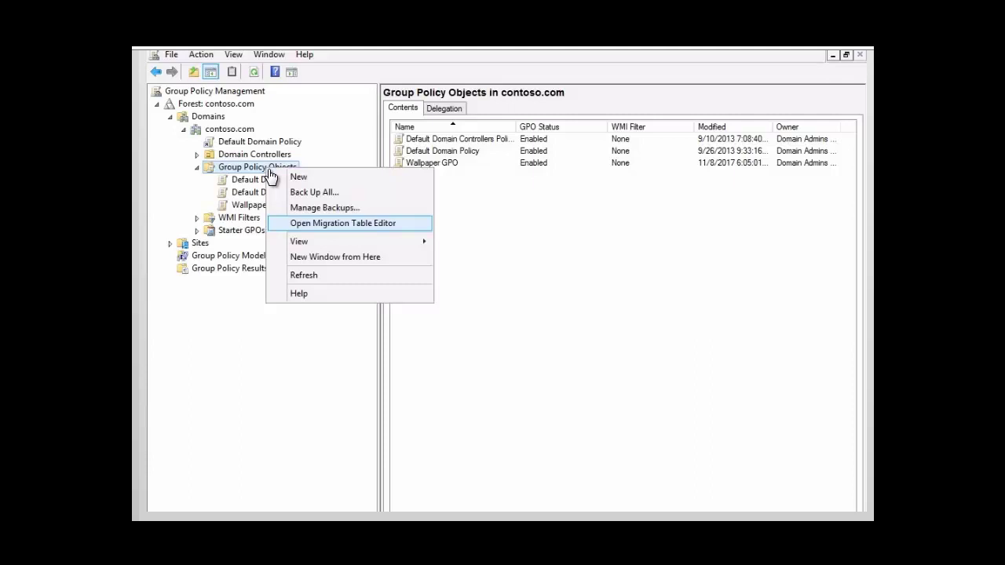
pyautogui.click(324, 225)
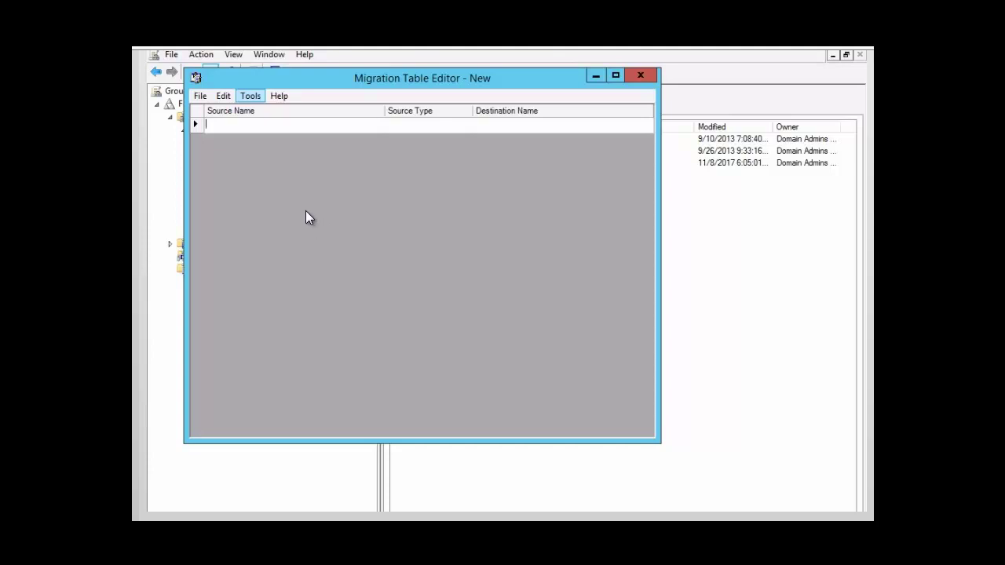
pyautogui.click(250, 95)
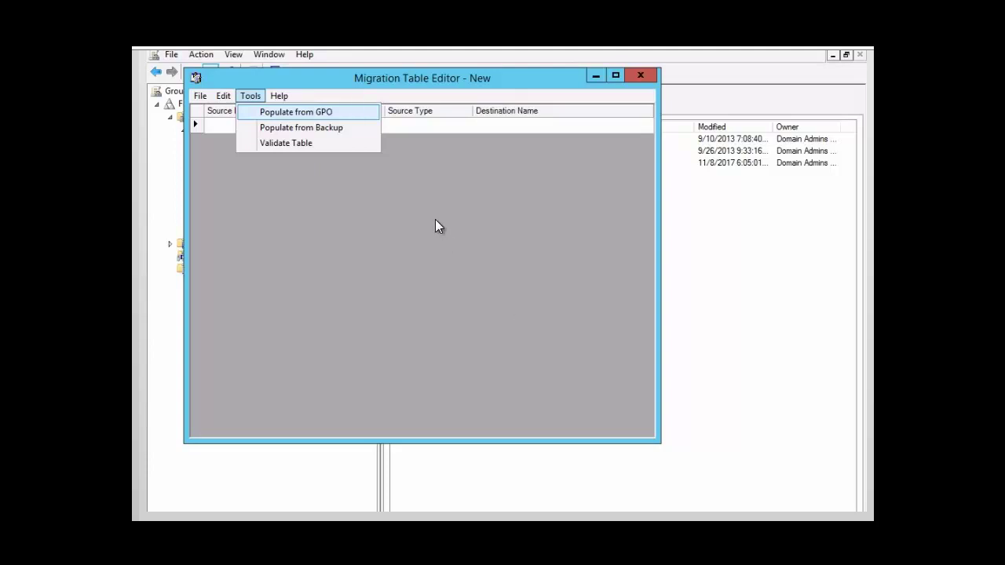
pyautogui.click(267, 117)
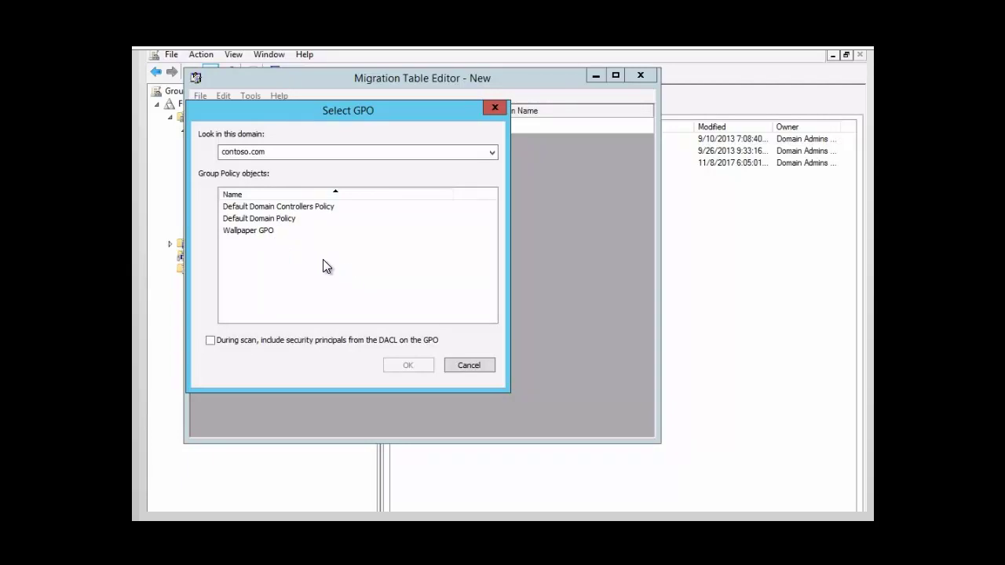
pyautogui.click(253, 233)
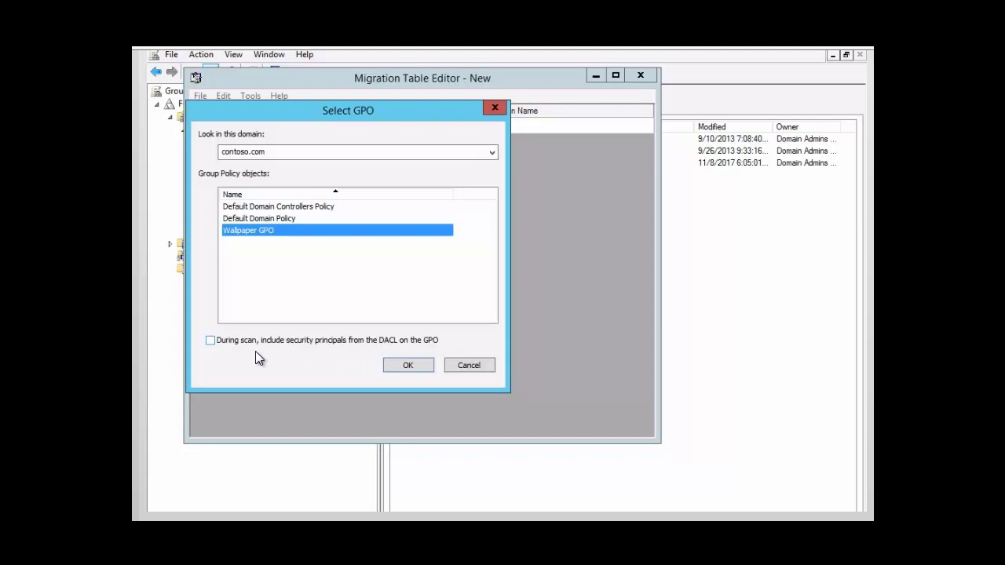
pyautogui.click(210, 340)
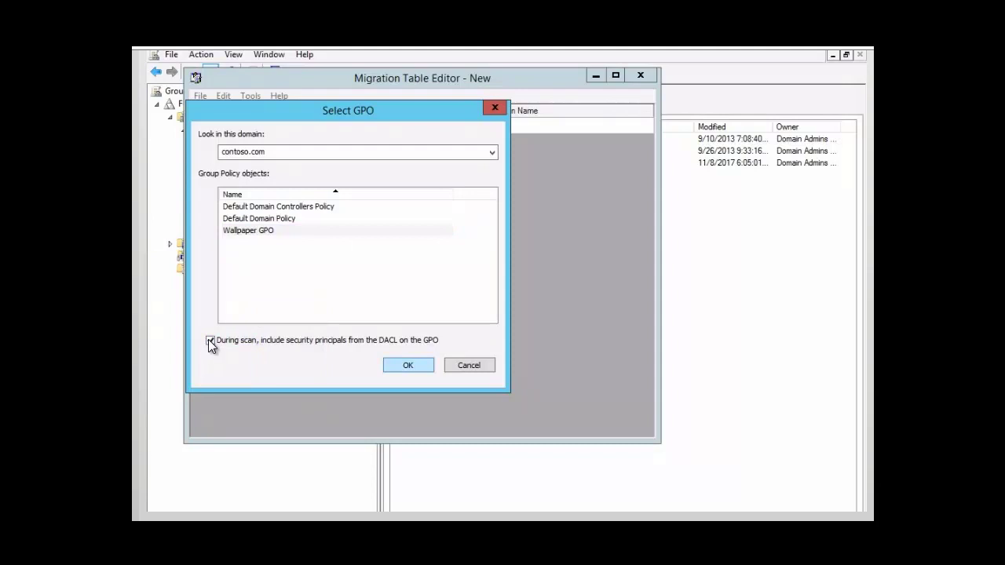
pyautogui.click(407, 366)
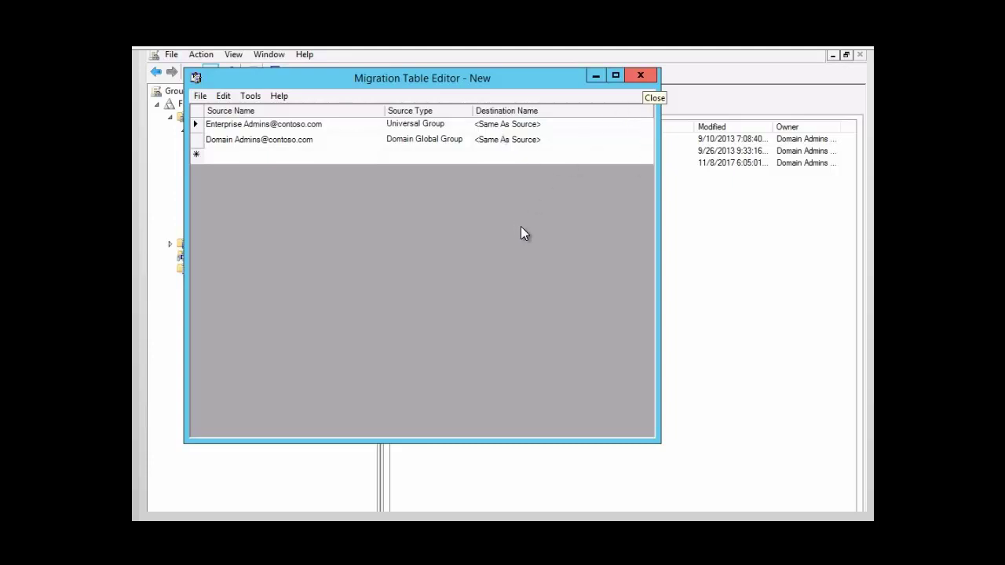
# Close the migration table and save its changes in Documents as wallpapermigtable.
pyautogui.click(640, 79)
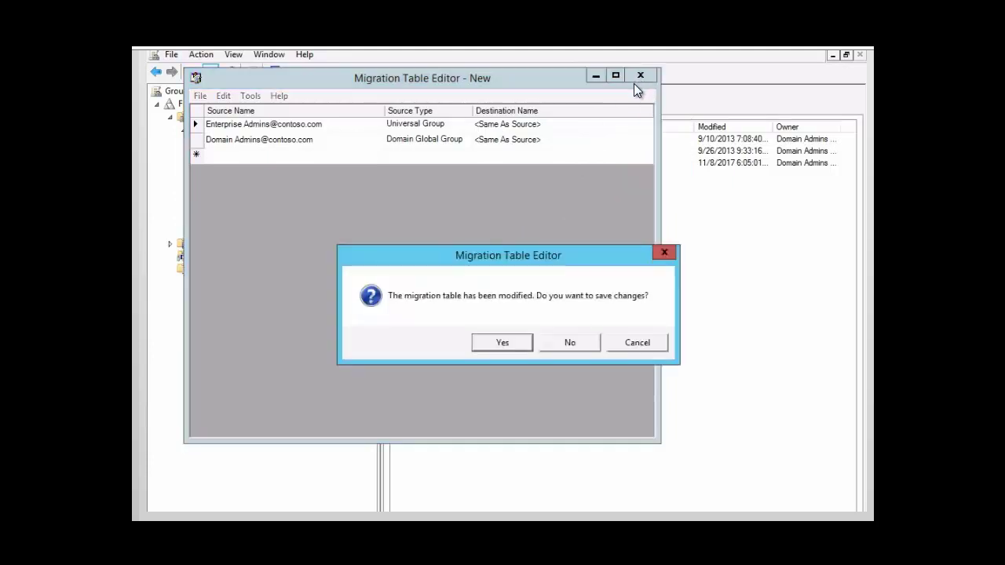
pyautogui.click(507, 345)
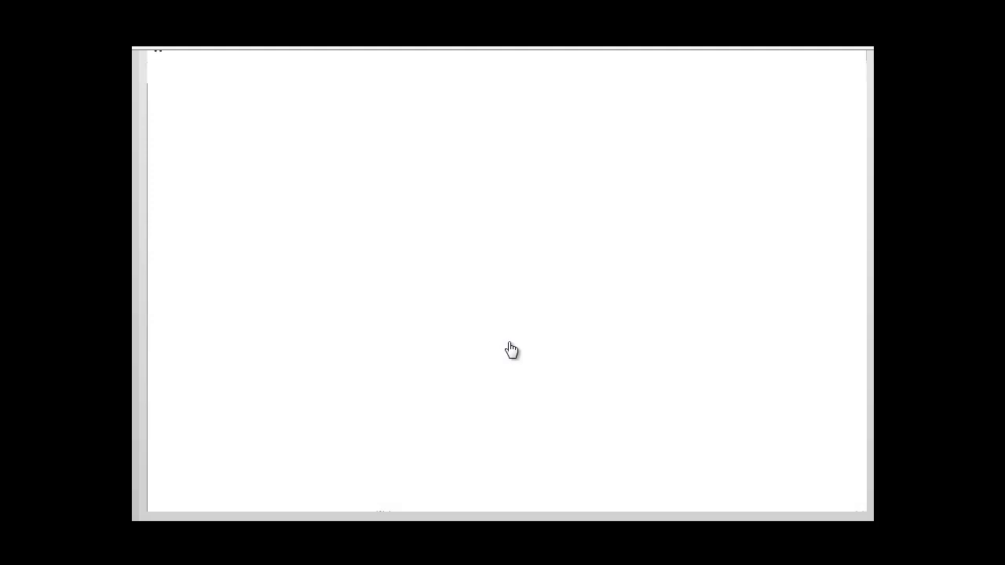
pyautogui.write('pape')
pyautogui.write('ring')
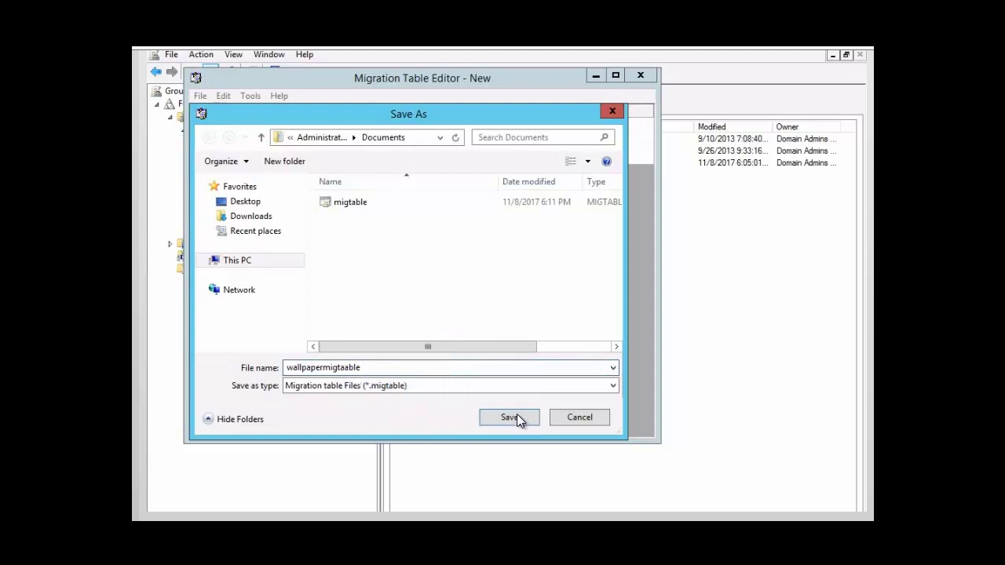
pyautogui.click(355, 373)
pyautogui.press('BackSpace')
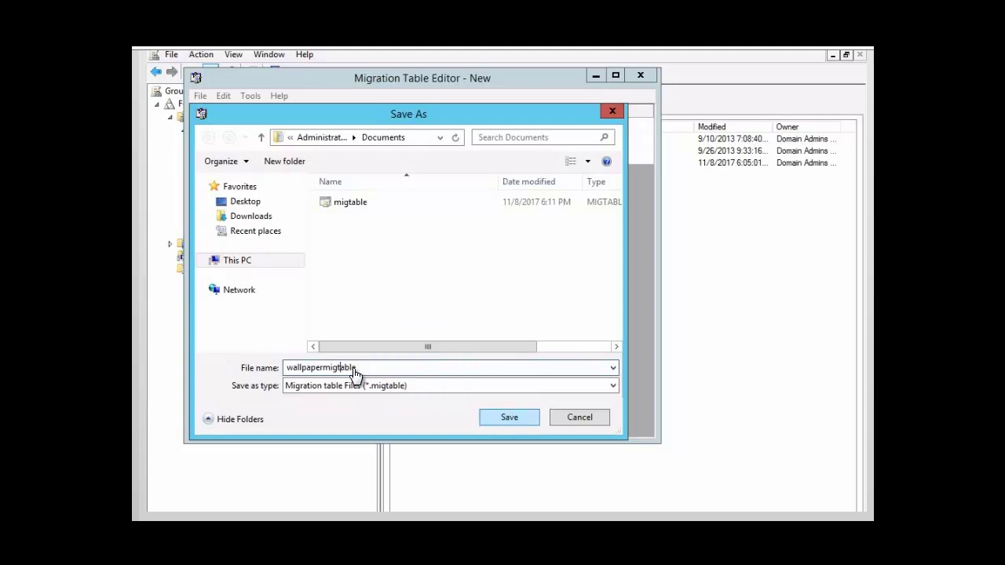
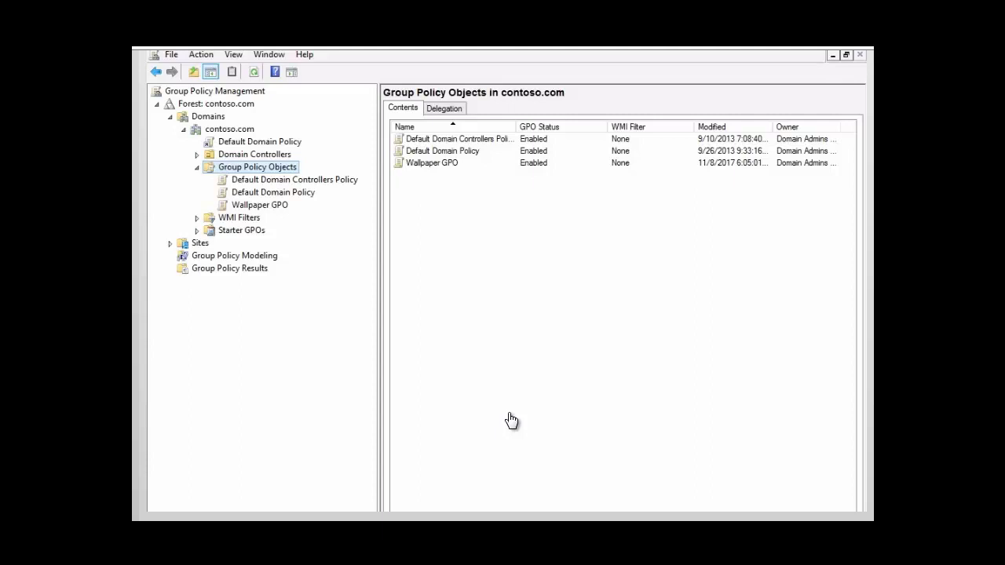
# In a new migration table, add the contoso.com Domain Users group as a source and set its destination to Same As Source.
pyautogui.rightClick(257, 171)
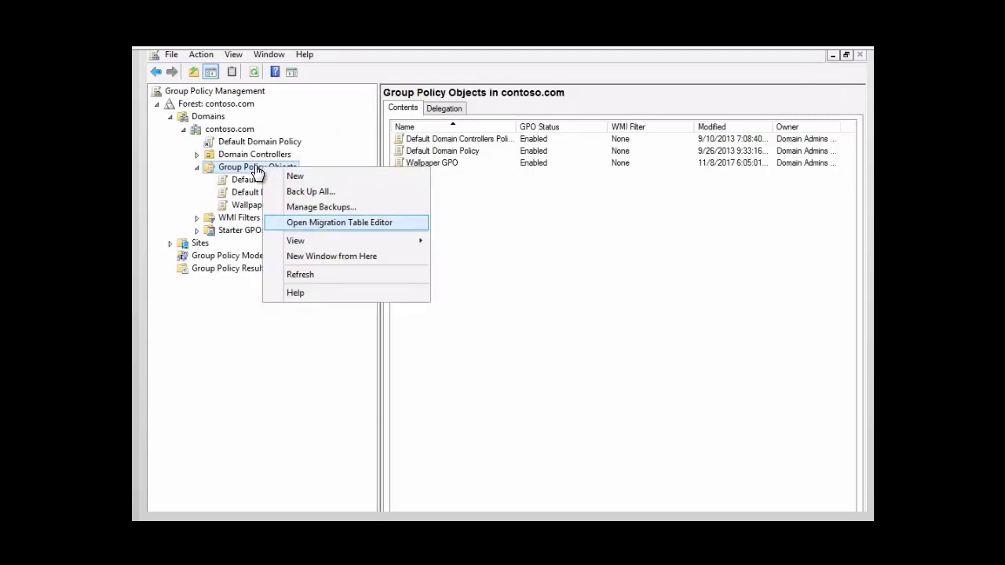
pyautogui.click(313, 225)
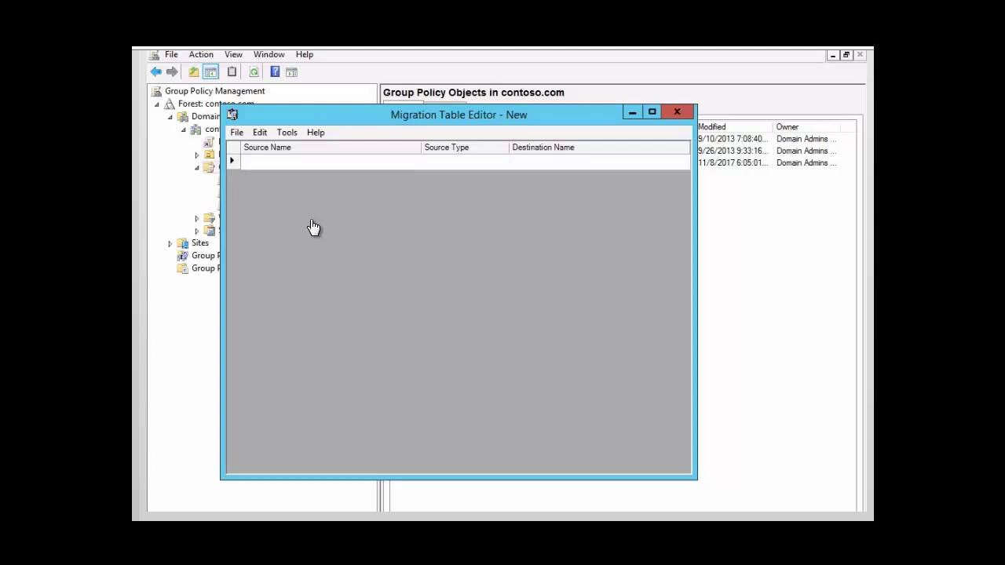
pyautogui.rightClick(276, 165)
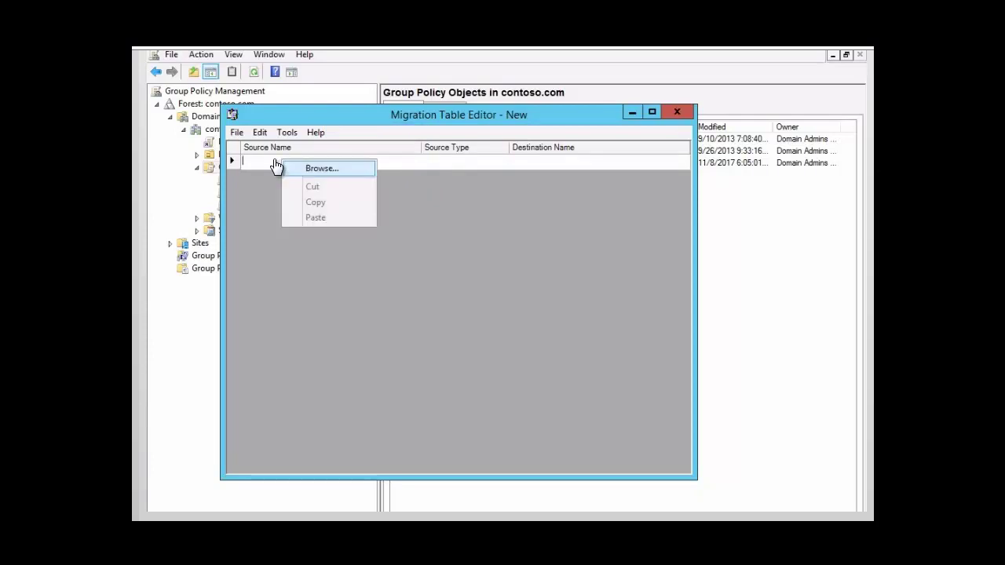
pyautogui.click(320, 171)
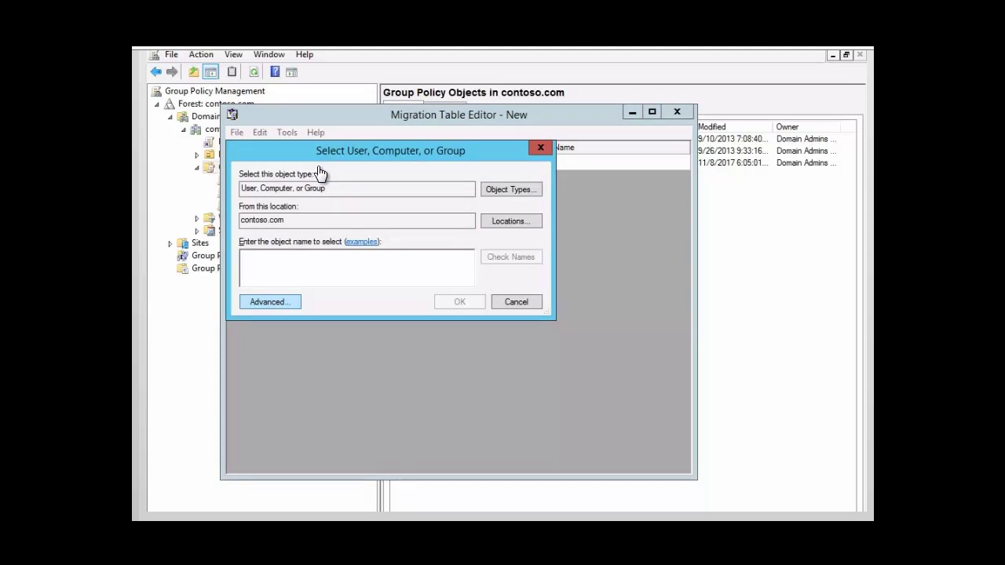
pyautogui.click(274, 306)
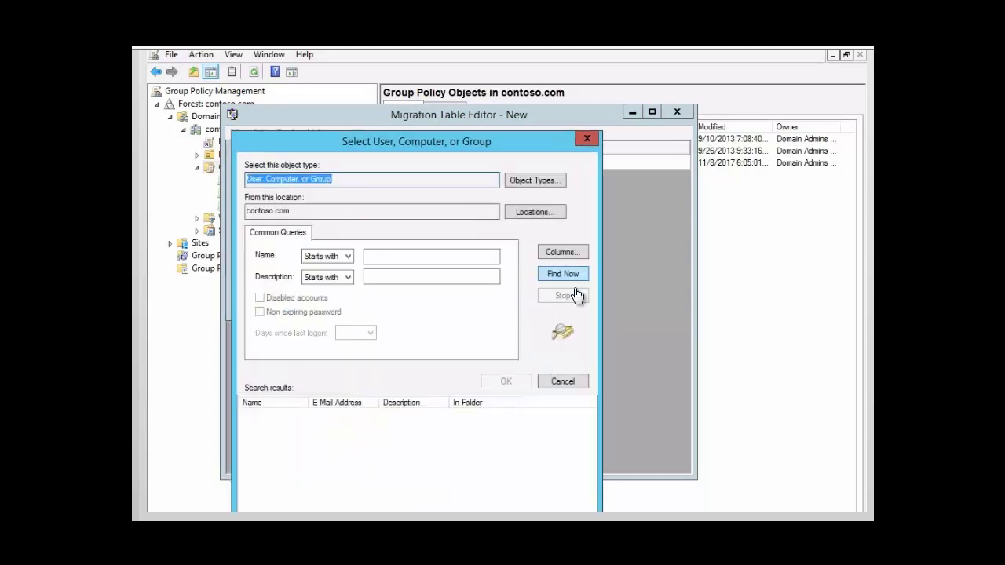
pyautogui.click(567, 275)
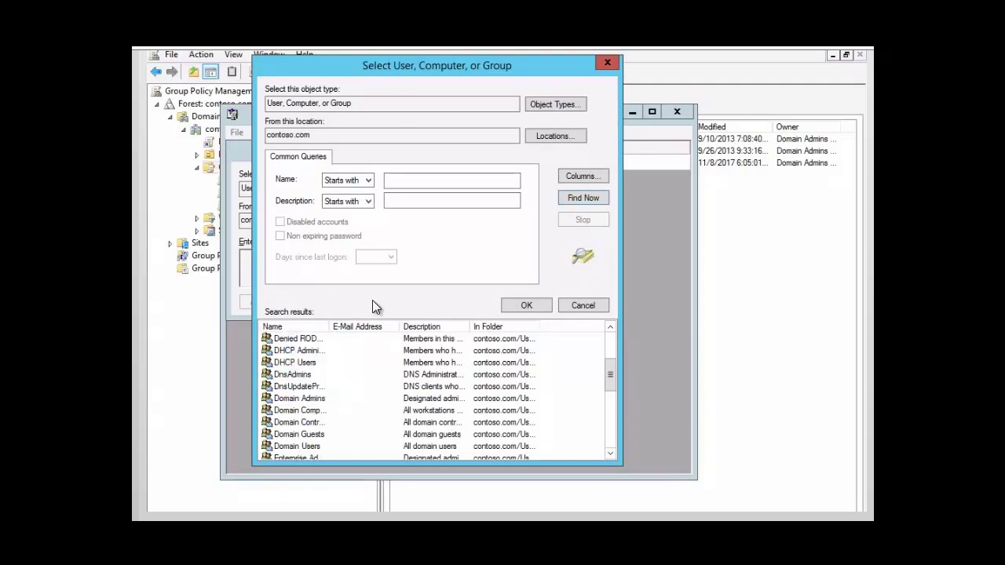
pyautogui.click(296, 447)
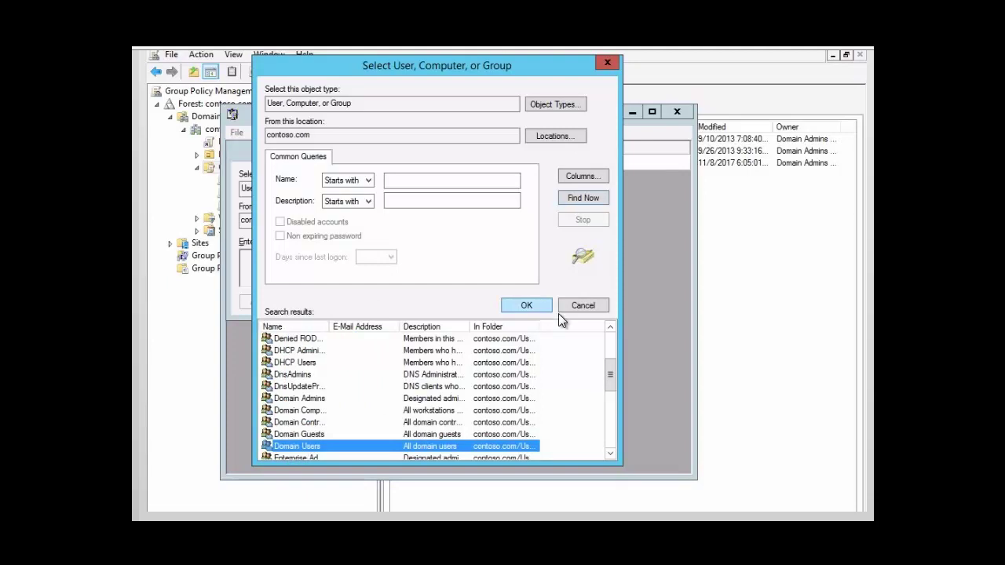
pyautogui.click(530, 307)
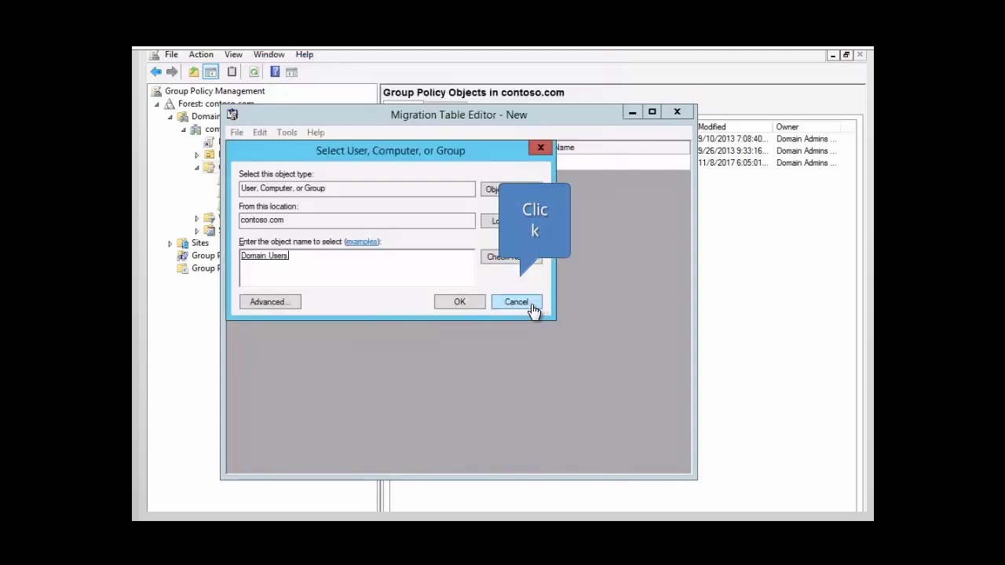
pyautogui.click(460, 305)
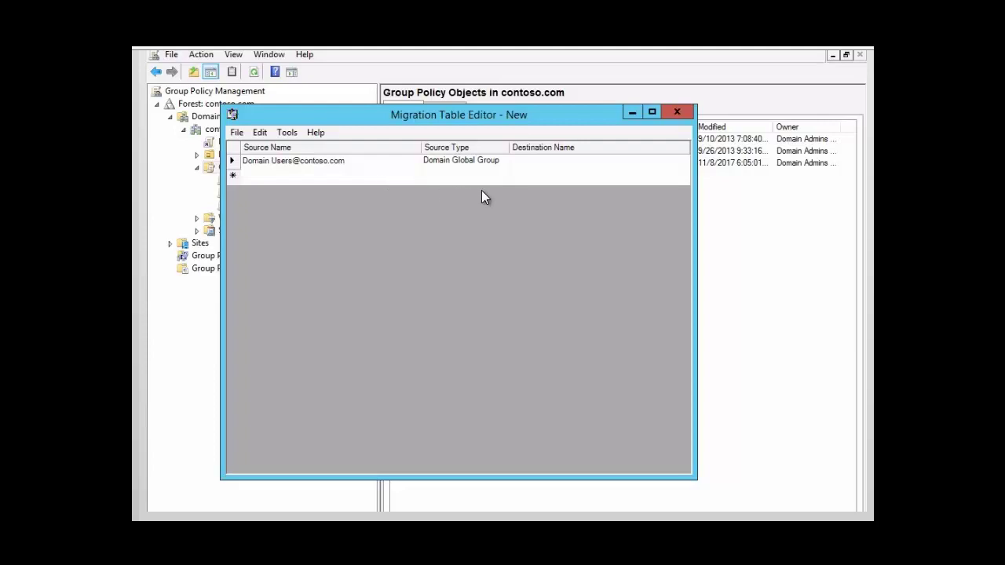
pyautogui.rightClick(544, 169)
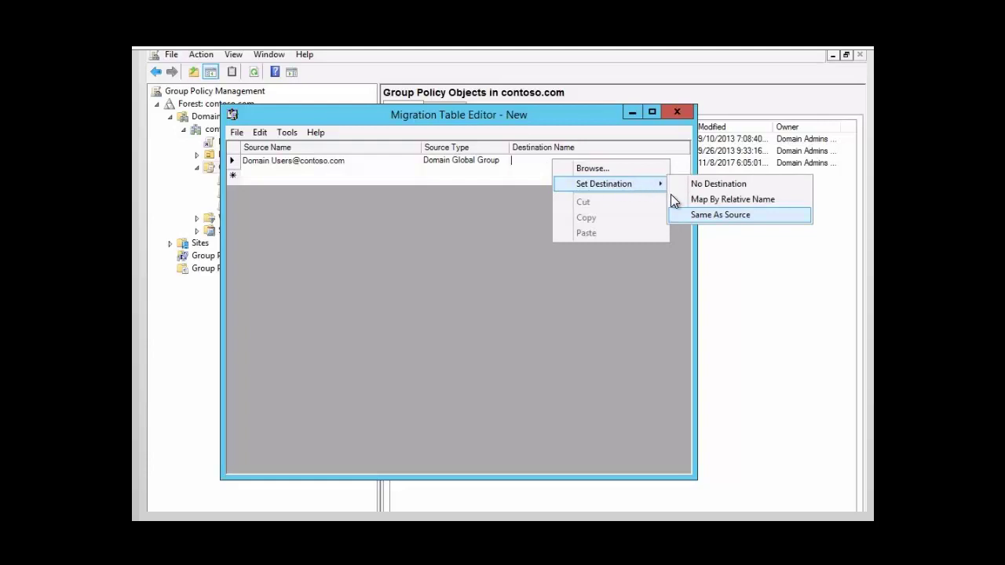
pyautogui.click(710, 217)
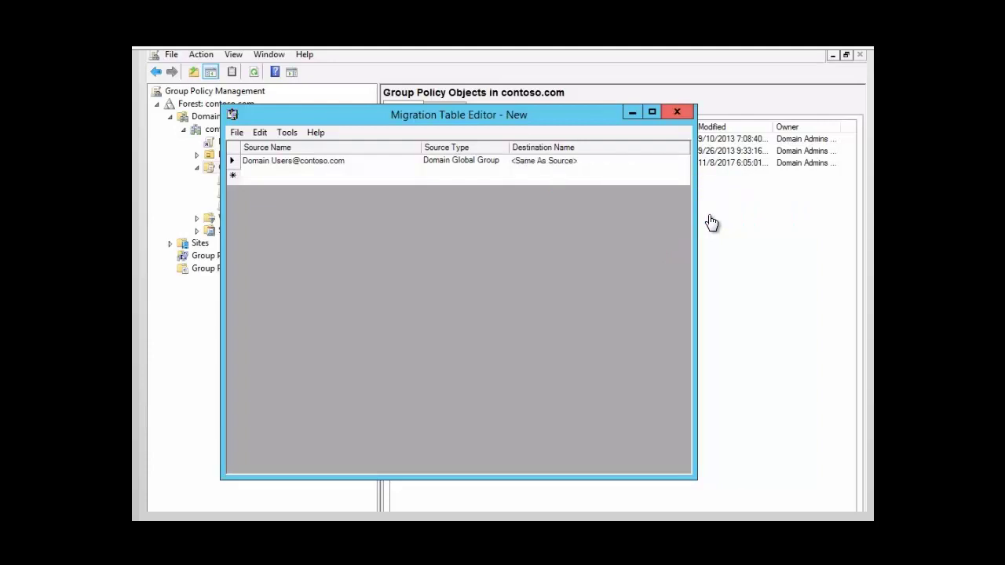
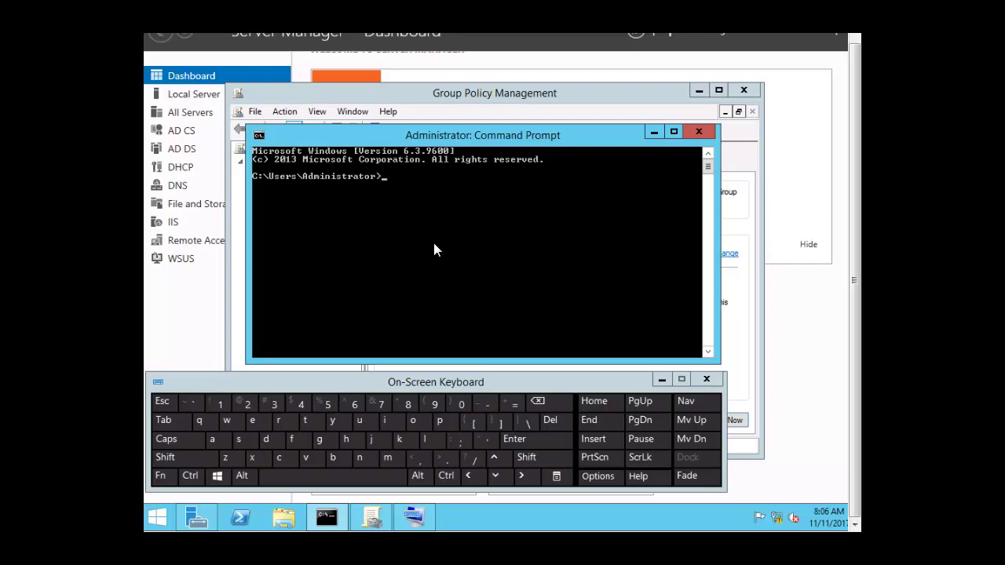
# Run dcgpofix in the Command Prompt to start restoring the default Group Policy objects.
pyautogui.click(267, 439)
pyautogui.click(279, 458)
pyautogui.click(318, 441)
pyautogui.click(442, 424)
pyautogui.click(411, 421)
pyautogui.click(294, 439)
pyautogui.click(387, 420)
pyautogui.click(256, 457)
pyautogui.click(530, 441)
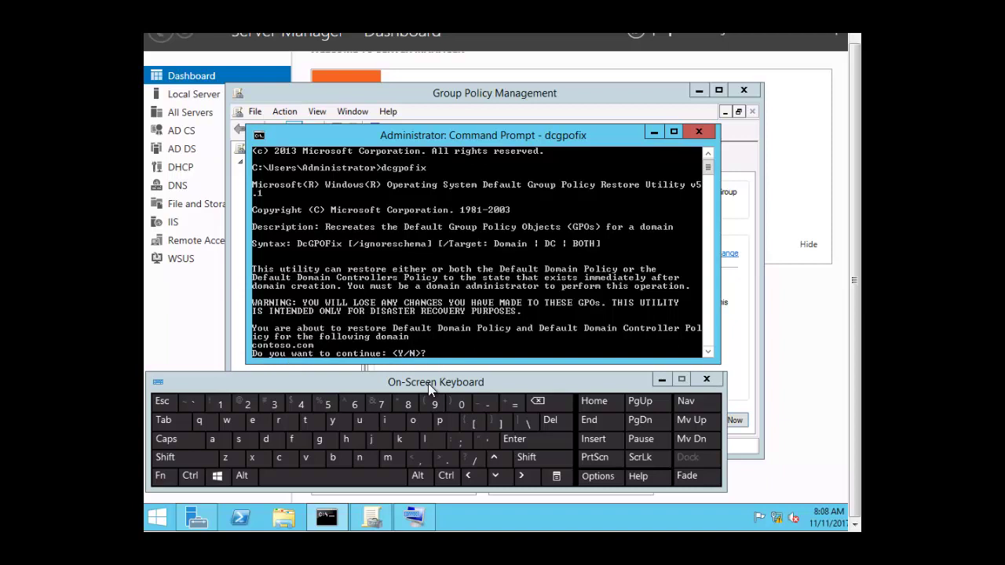
# Answer y to both dcgpofix prompts to restore the default policies and replace their User Rights Assignments.
pyautogui.click(336, 423)
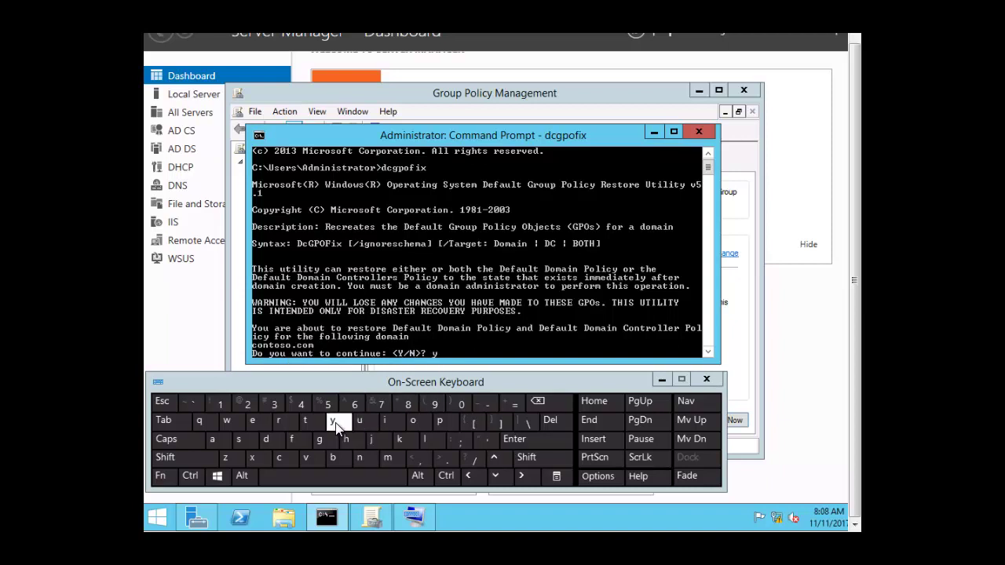
pyautogui.click(540, 442)
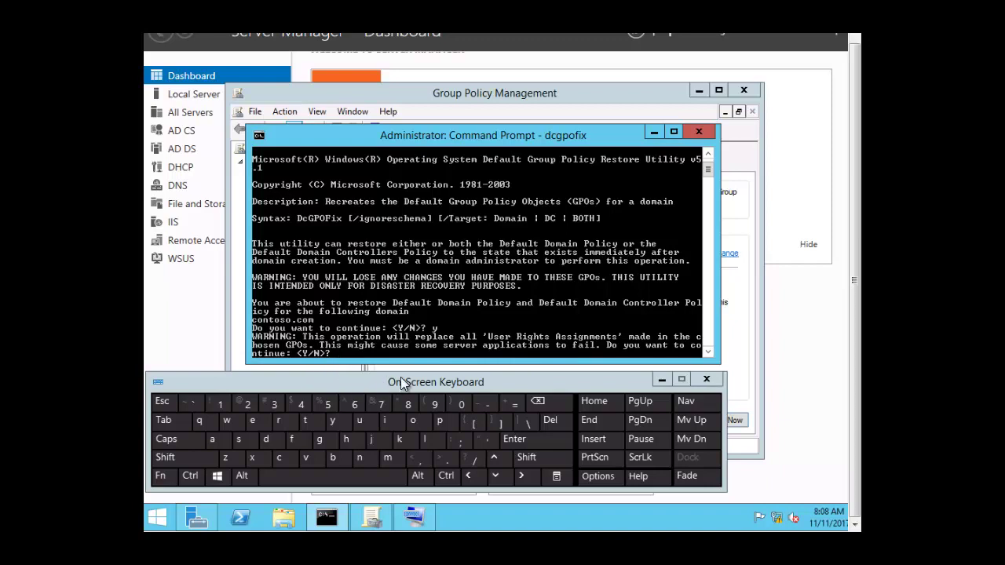
pyautogui.click(338, 425)
pyautogui.click(517, 438)
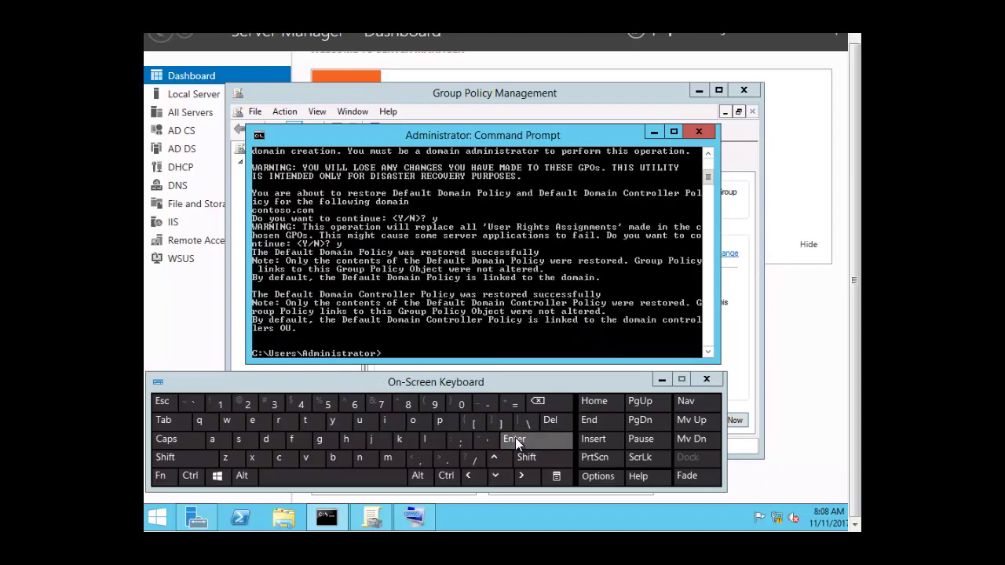